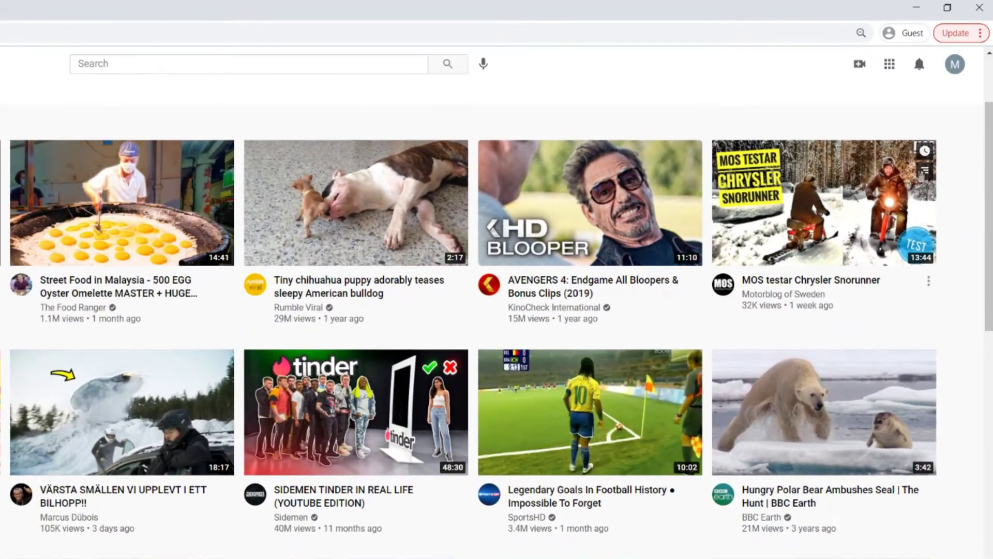
# Step: Reach the Google Account home page through Settings in YouTube's profile avatar menu
pyautogui.click(954, 66)
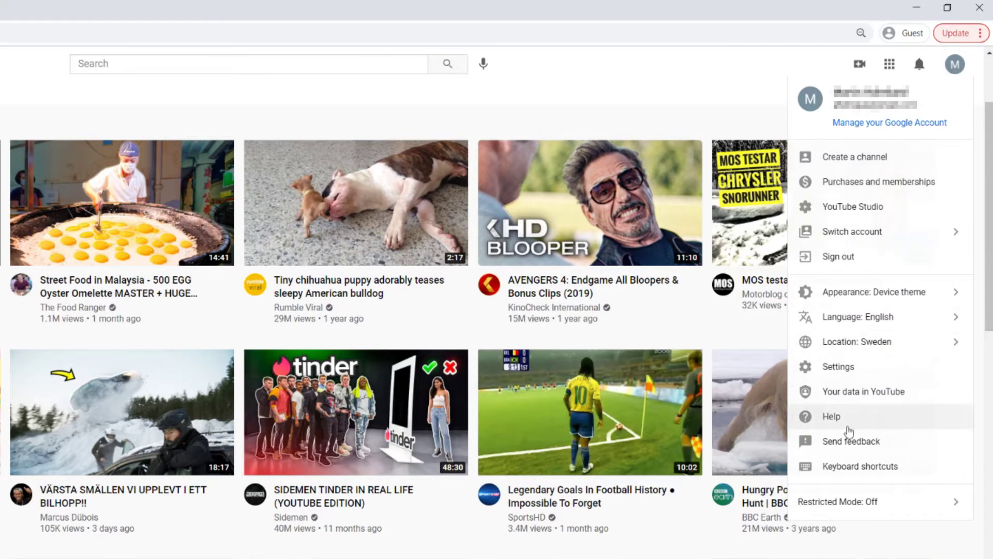
pyautogui.click(839, 366)
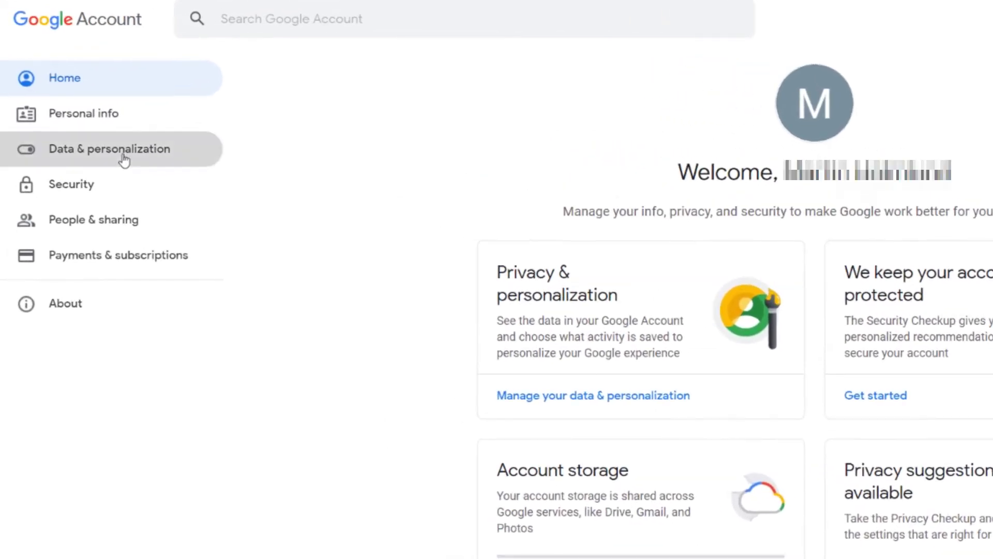
# Step: Go to Data & personalization and open 'Delete a service or your account'
pyautogui.click(124, 159)
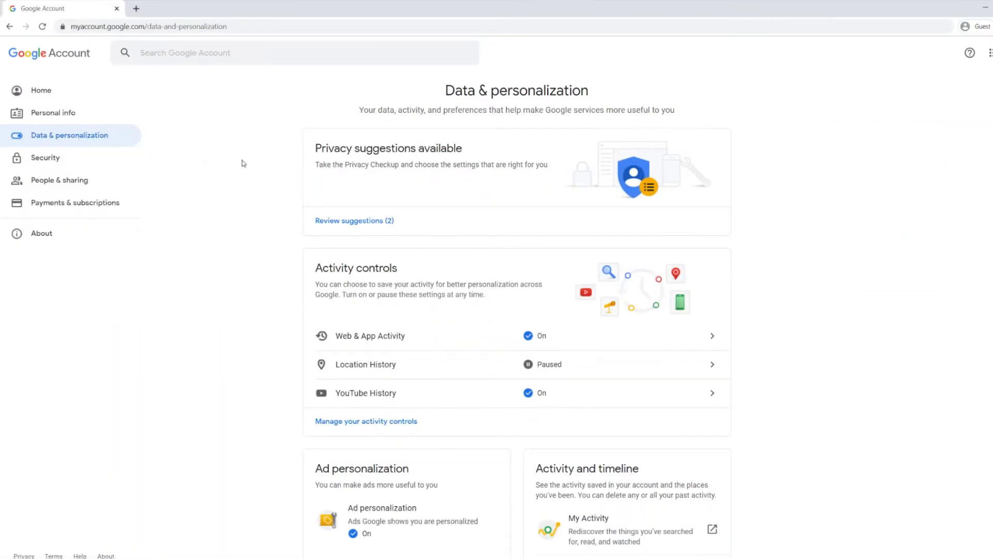
pyautogui.scroll(-2, 242, 163)
pyautogui.scroll(-2, 243, 164)
pyautogui.scroll(-3, 242, 163)
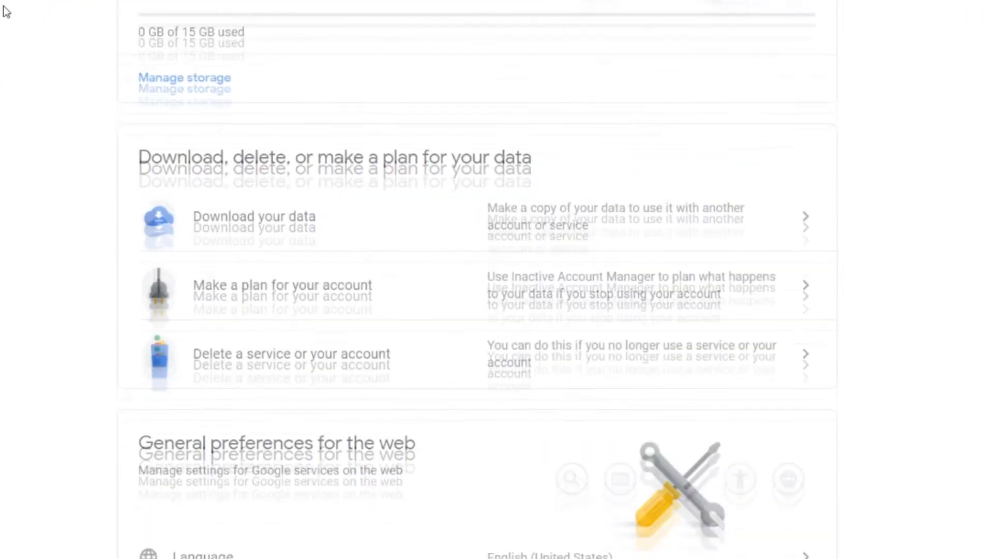
pyautogui.click(300, 337)
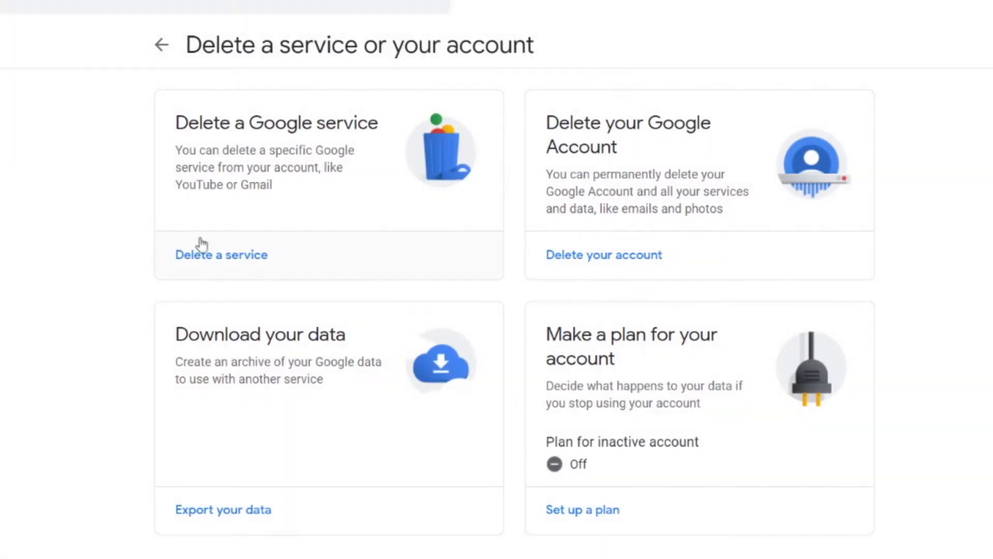
# Step: Choose 'Delete a service' and verify your identity with your password
pyautogui.click(217, 263)
pyautogui.write('••••••••••')
pyautogui.hotkey('ctrl', 'a')
pyautogui.write('••••••••••')
pyautogui.press('Return')
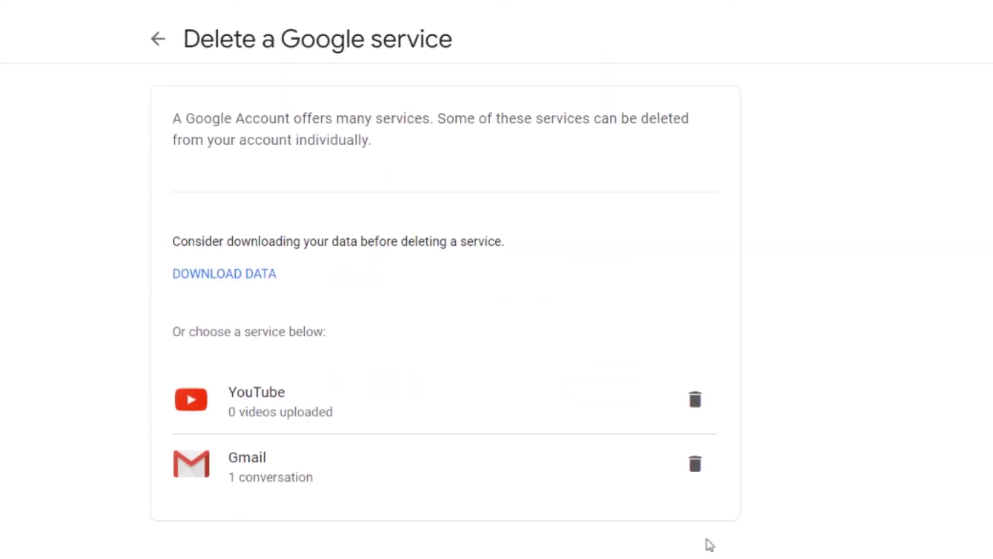
# Step: Re-verify for YouTube, tick the permanent-deletion box, and trigger DELETE MY CONTENT
pyautogui.click(695, 399)
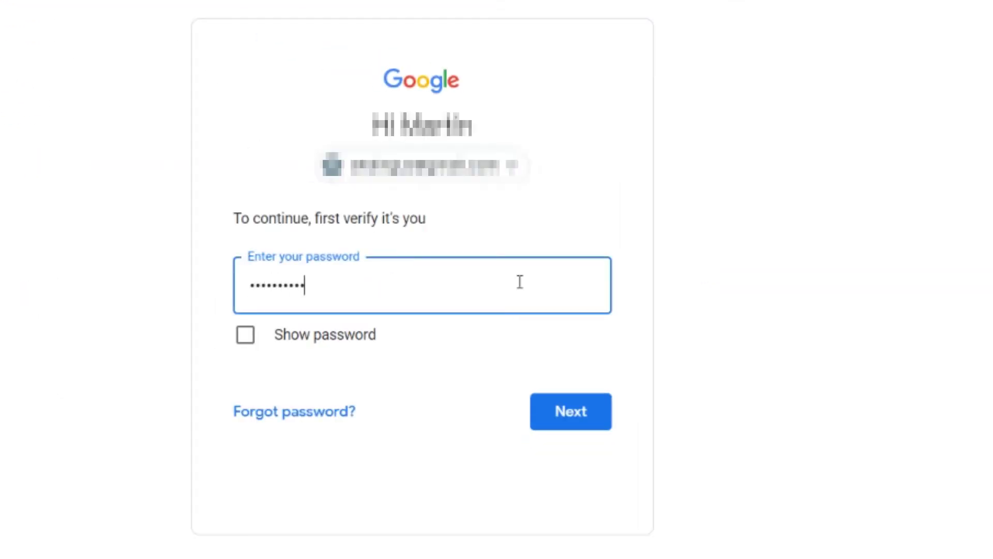
pyautogui.click(590, 430)
pyautogui.click(417, 291)
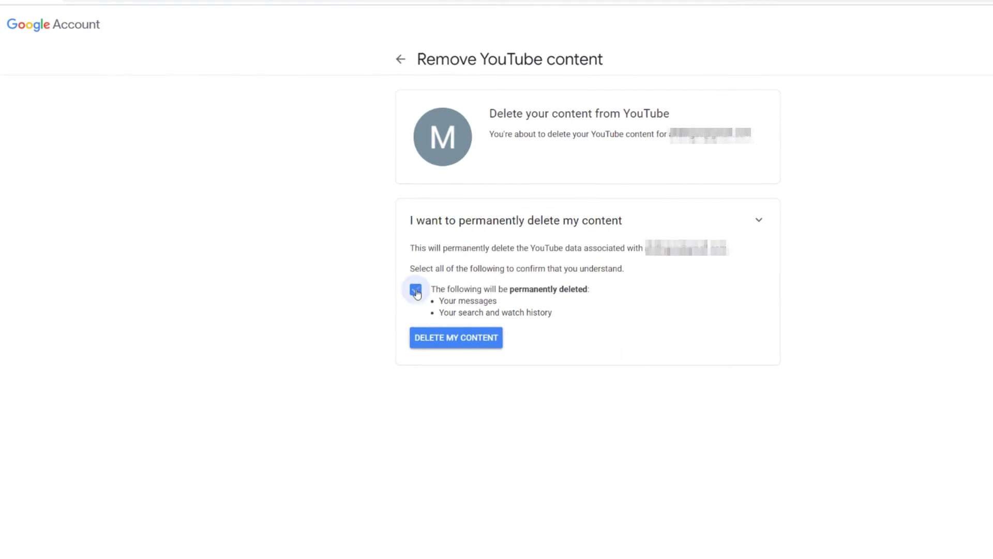
pyautogui.click(441, 332)
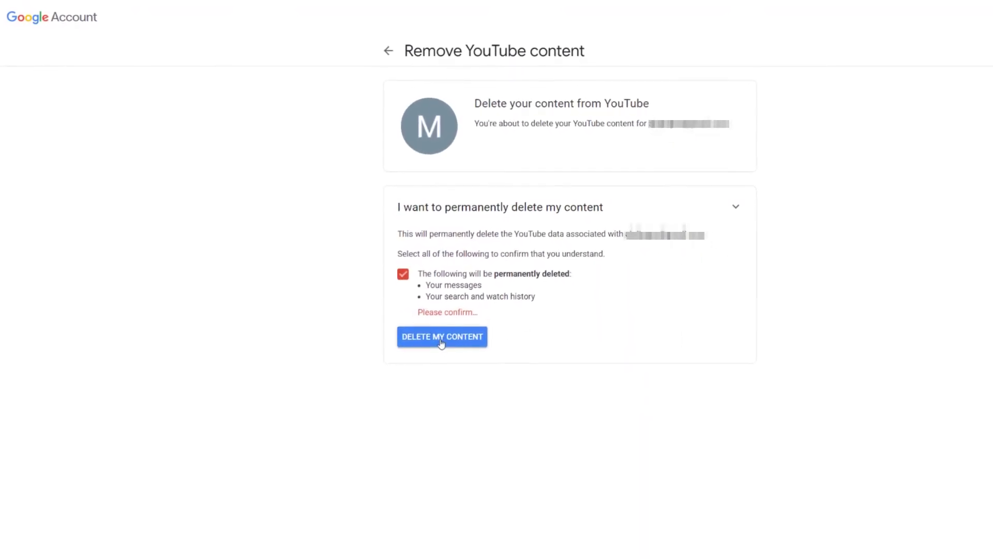
pyautogui.click(440, 340)
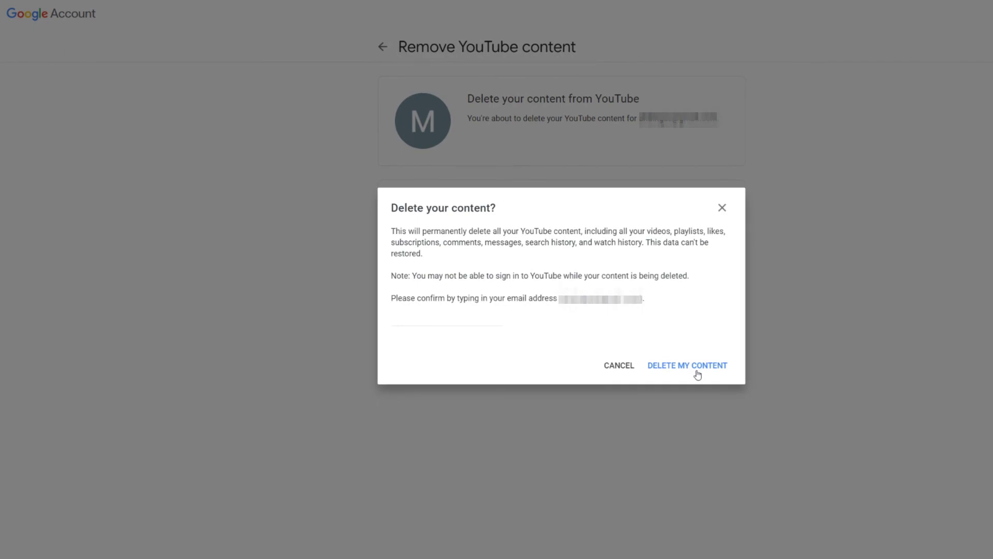